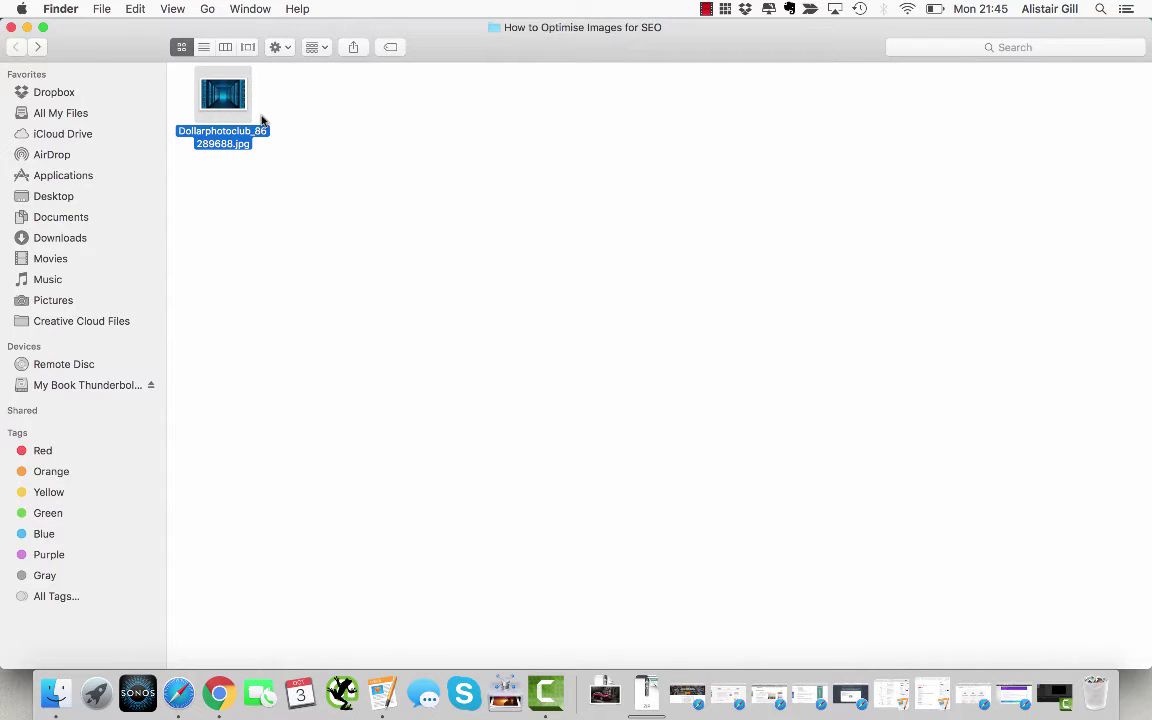
{"action": "right_click", "coordinate": [229, 106]}
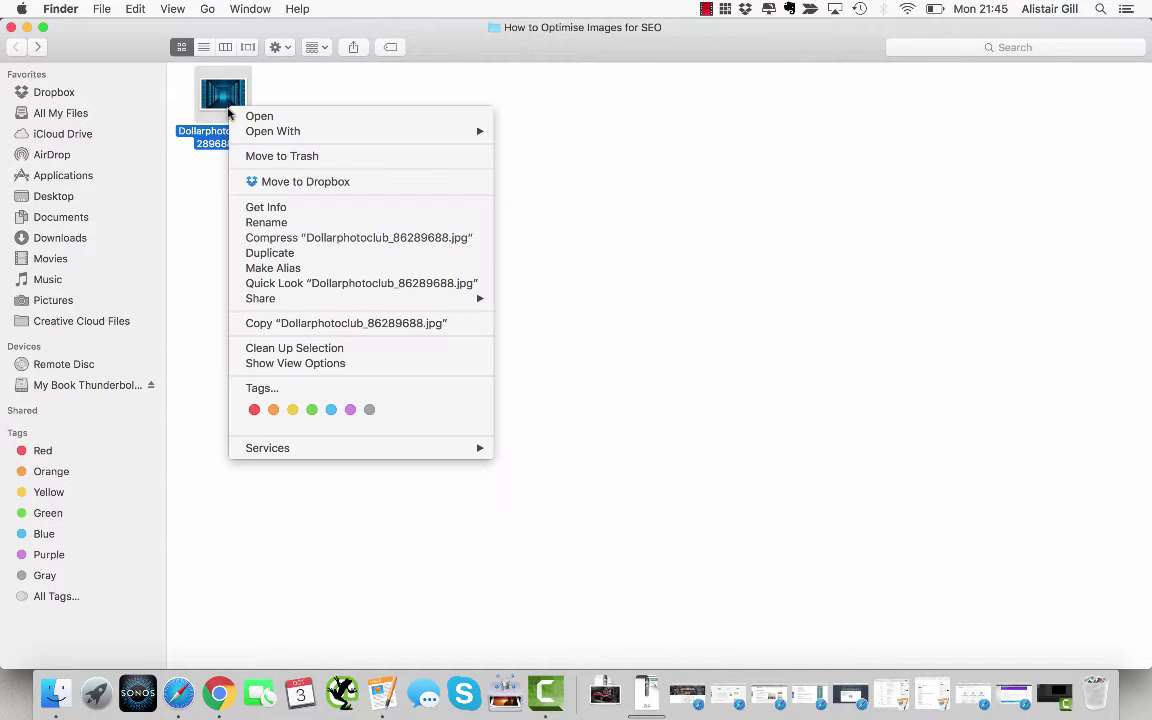
{"action": "left_click", "coordinate": [281, 209]}
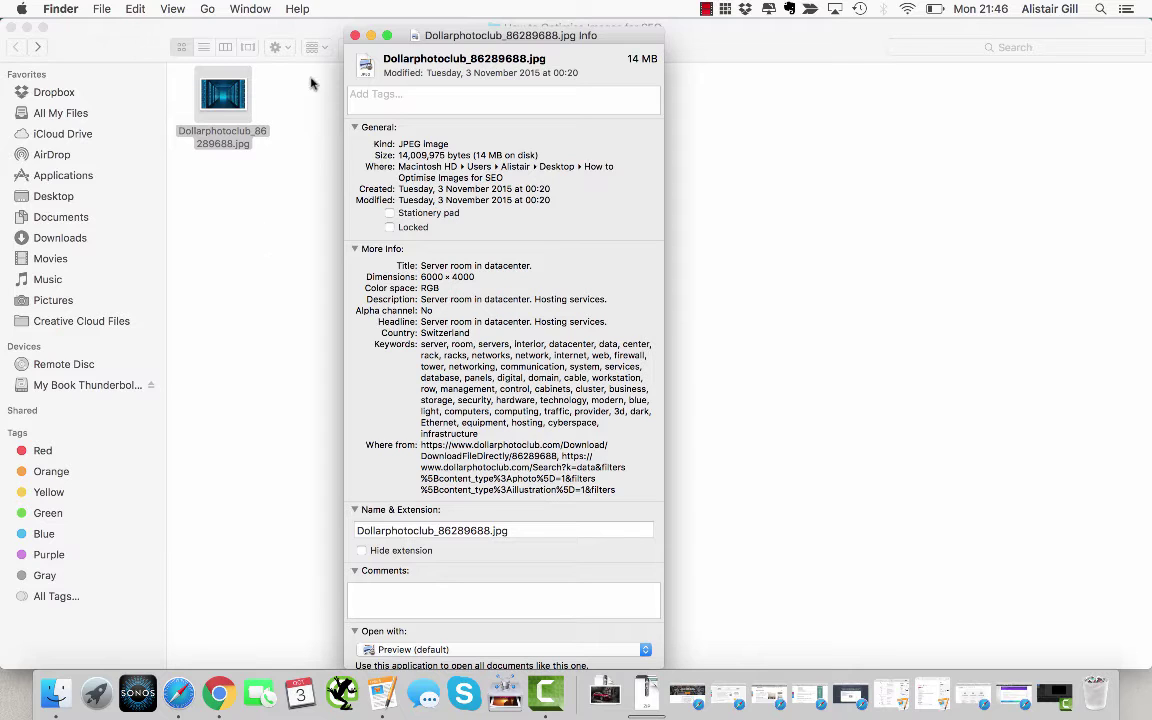
{"action": "left_click", "coordinate": [355, 36]}
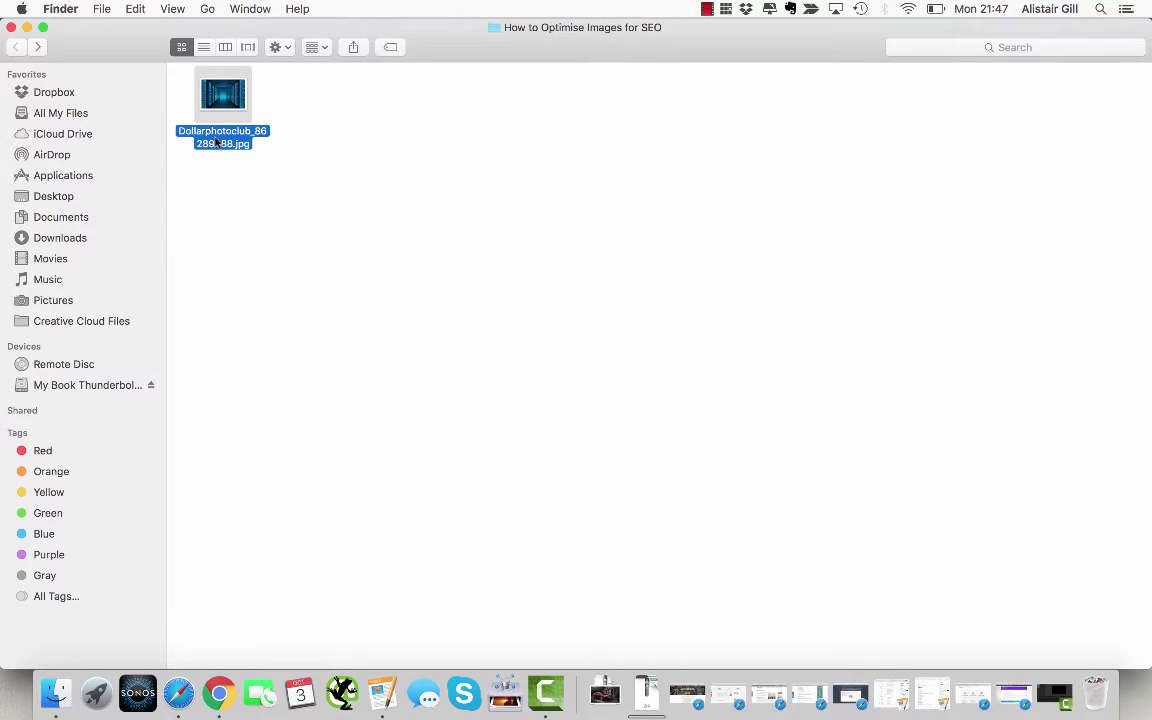
Resize the server-room photo in Preview to 1000 pixels wide (1000 × 667), then close it
{"action": "double_click", "coordinate": [205, 108]}
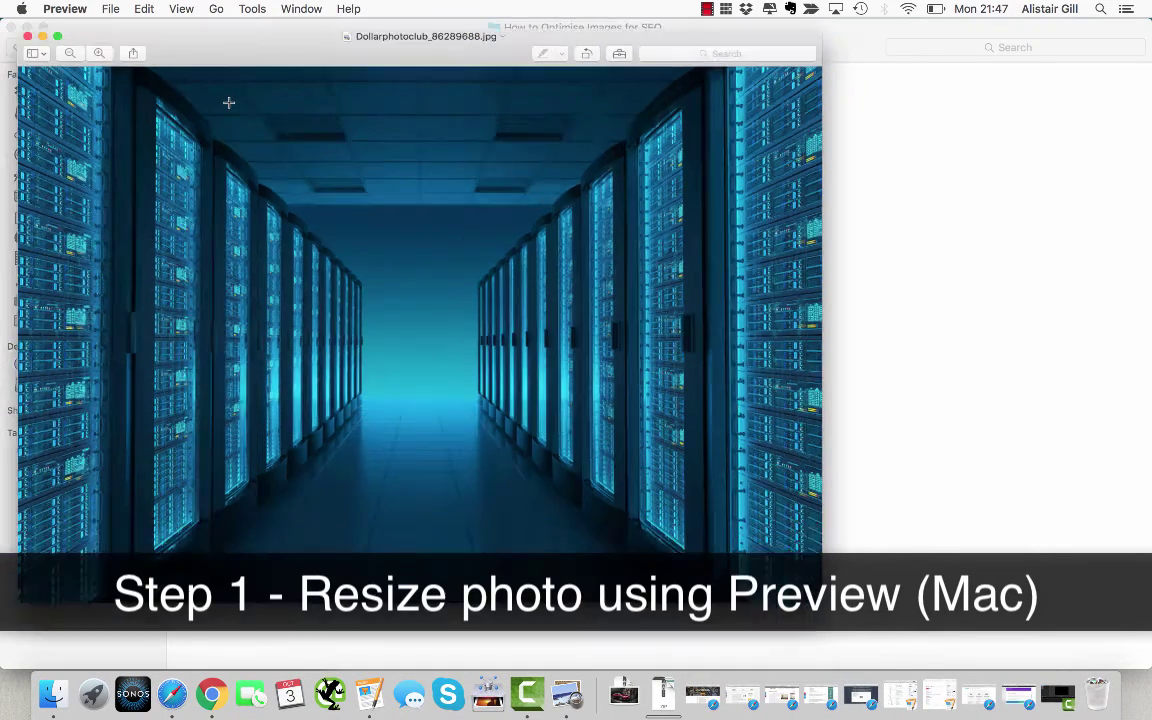
{"action": "left_click", "coordinate": [252, 9]}
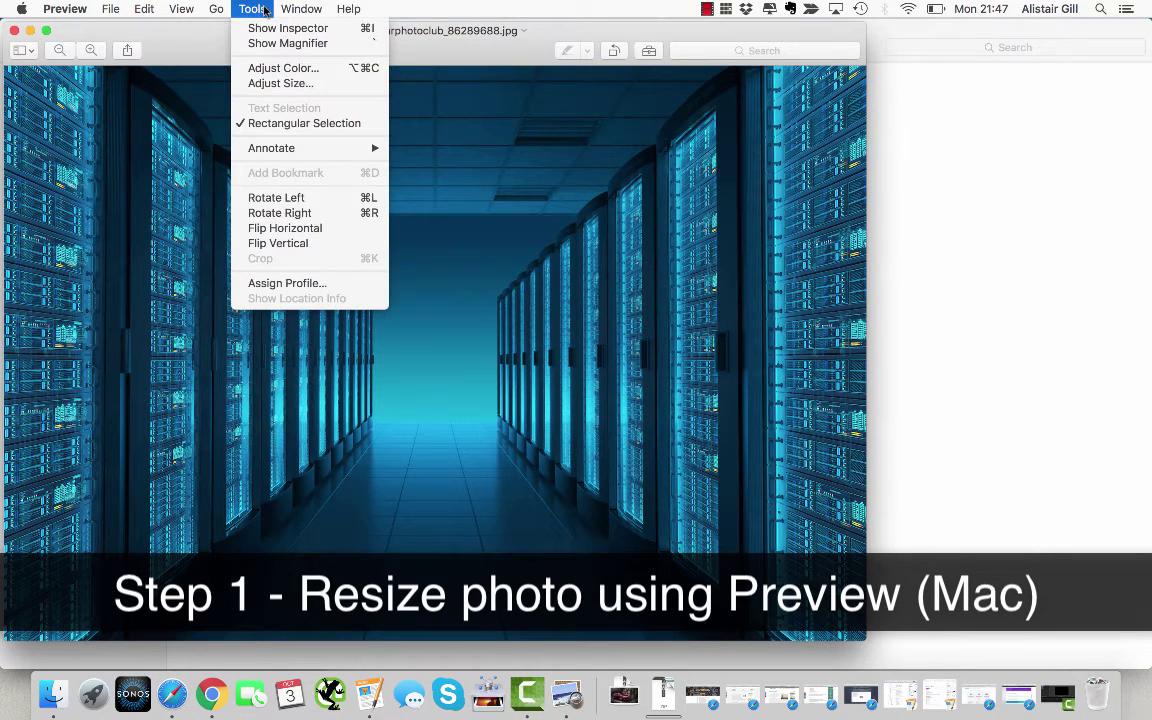
{"action": "left_click", "coordinate": [290, 84]}
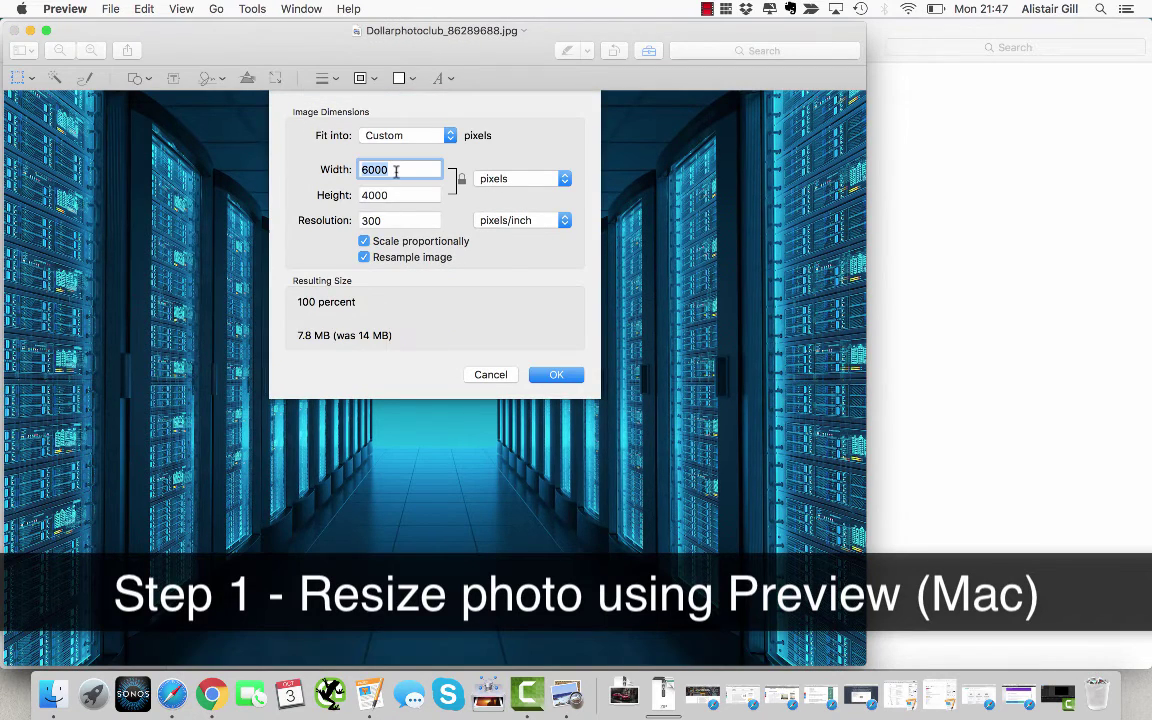
{"action": "type", "text": "1000"}
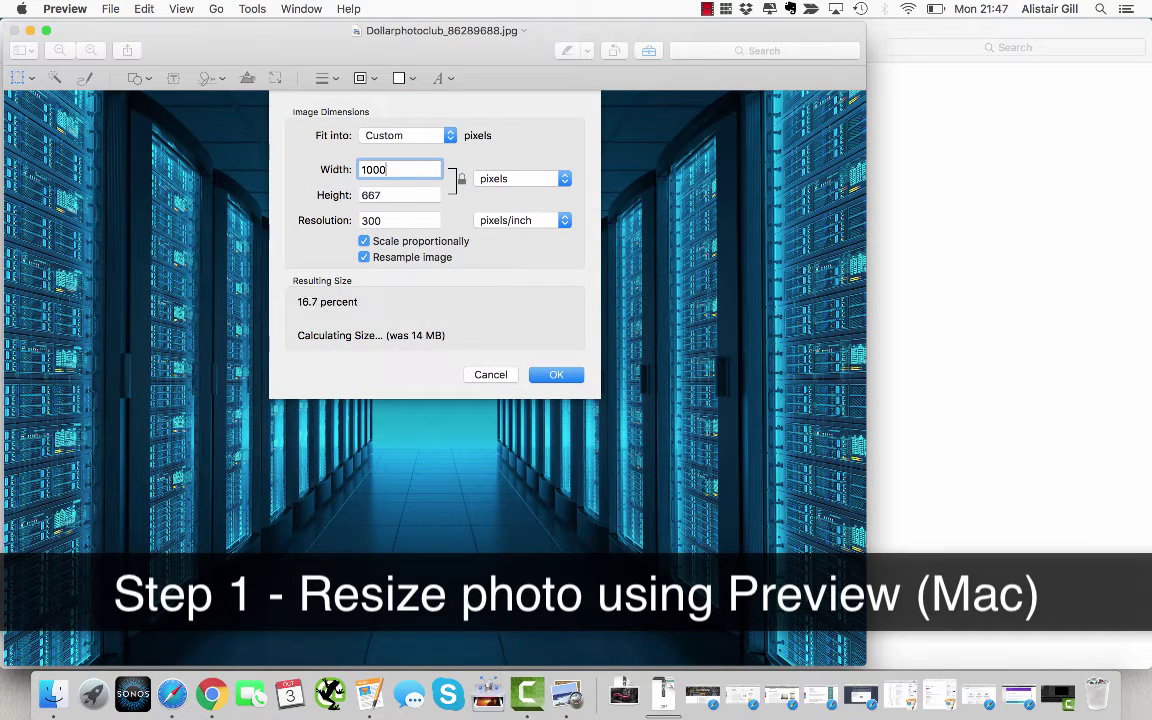
{"action": "key", "text": "Return"}
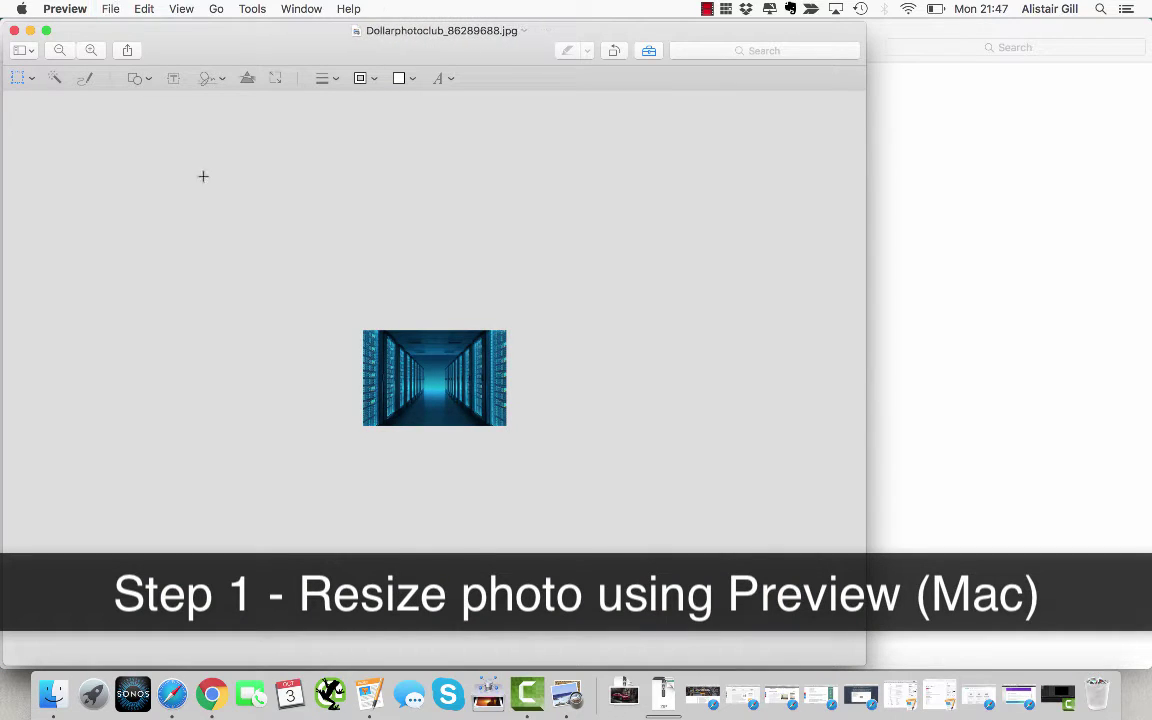
{"action": "left_click", "coordinate": [14, 30]}
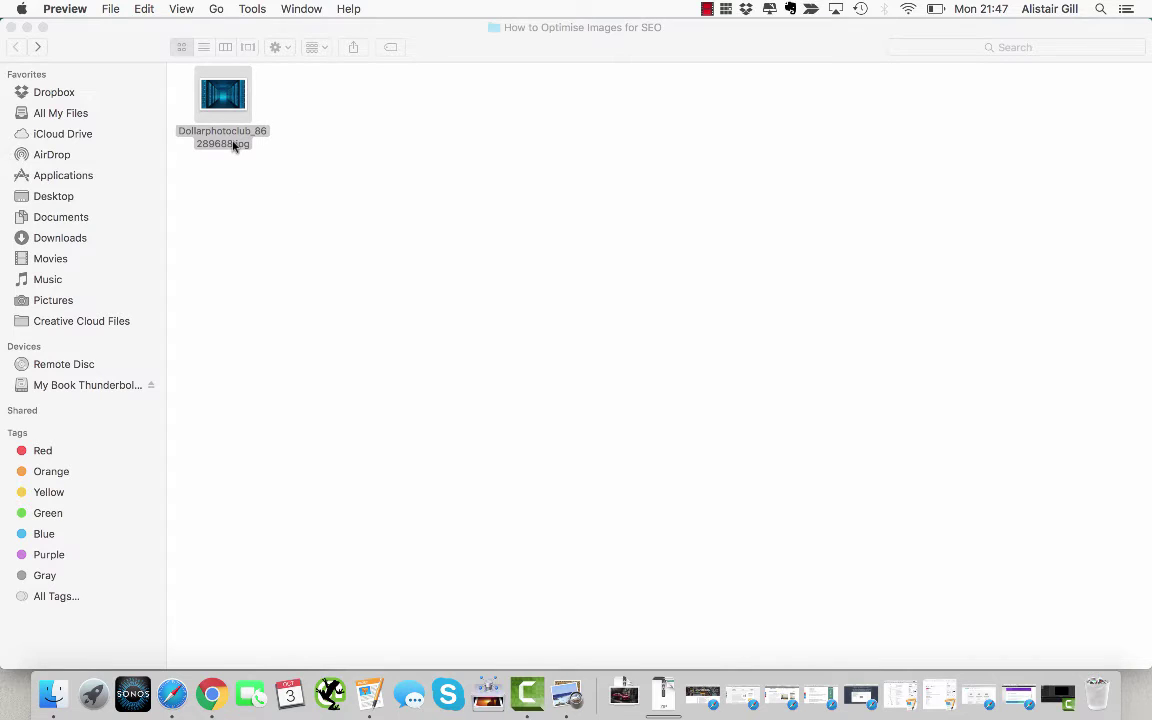
Compress the photo in ImageOptim to 424,245 bytes, a 9.8% saving, then close ImageOptim
{"action": "left_click", "coordinate": [488, 693]}
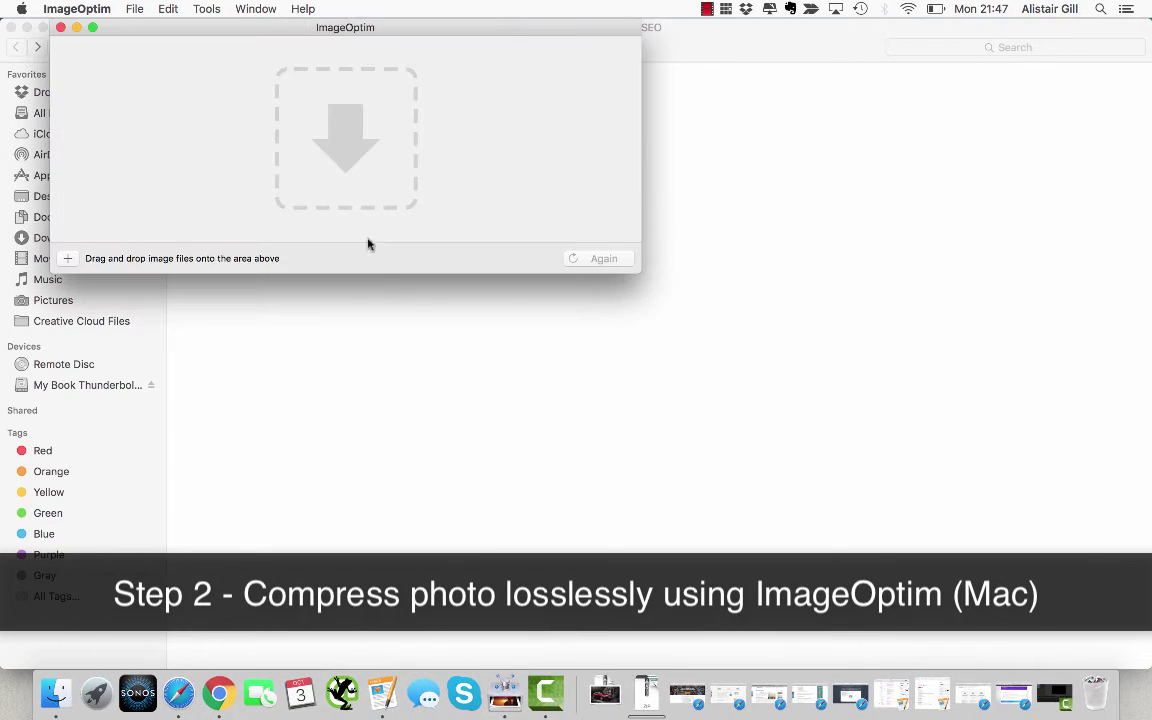
{"action": "left_click_drag", "start_coordinate": [428, 28], "coordinate": [589, 303]}
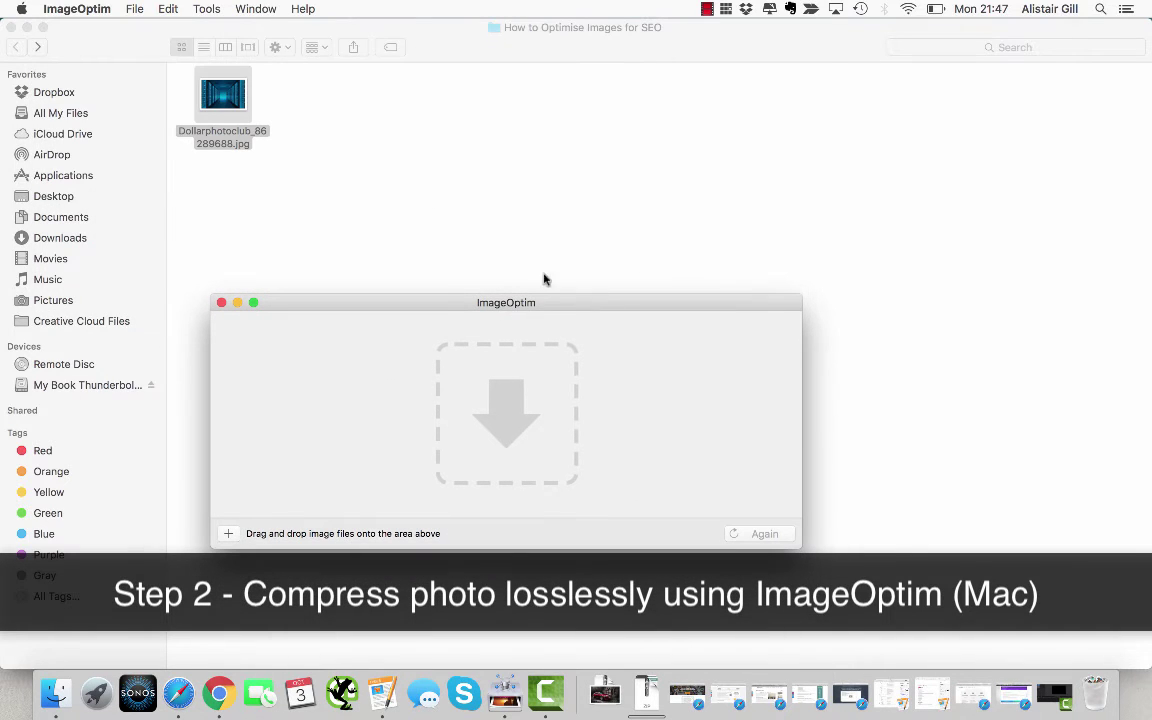
{"action": "left_click_drag", "start_coordinate": [218, 112], "coordinate": [390, 330]}
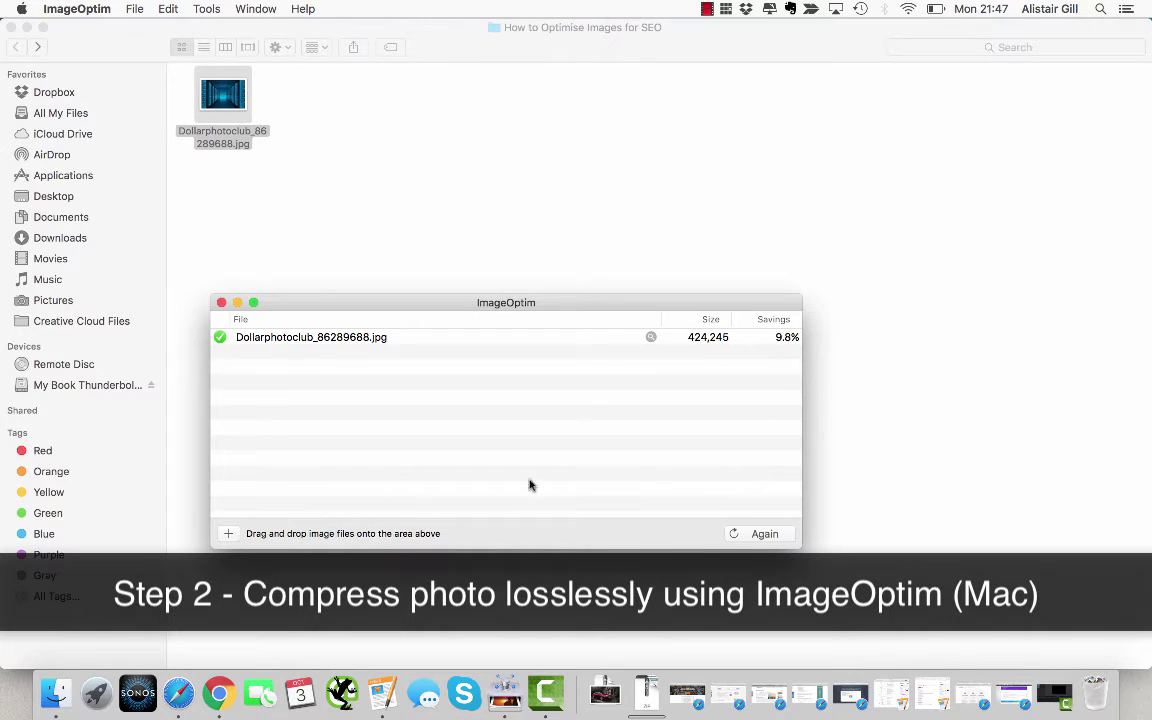
{"action": "left_click", "coordinate": [221, 302]}
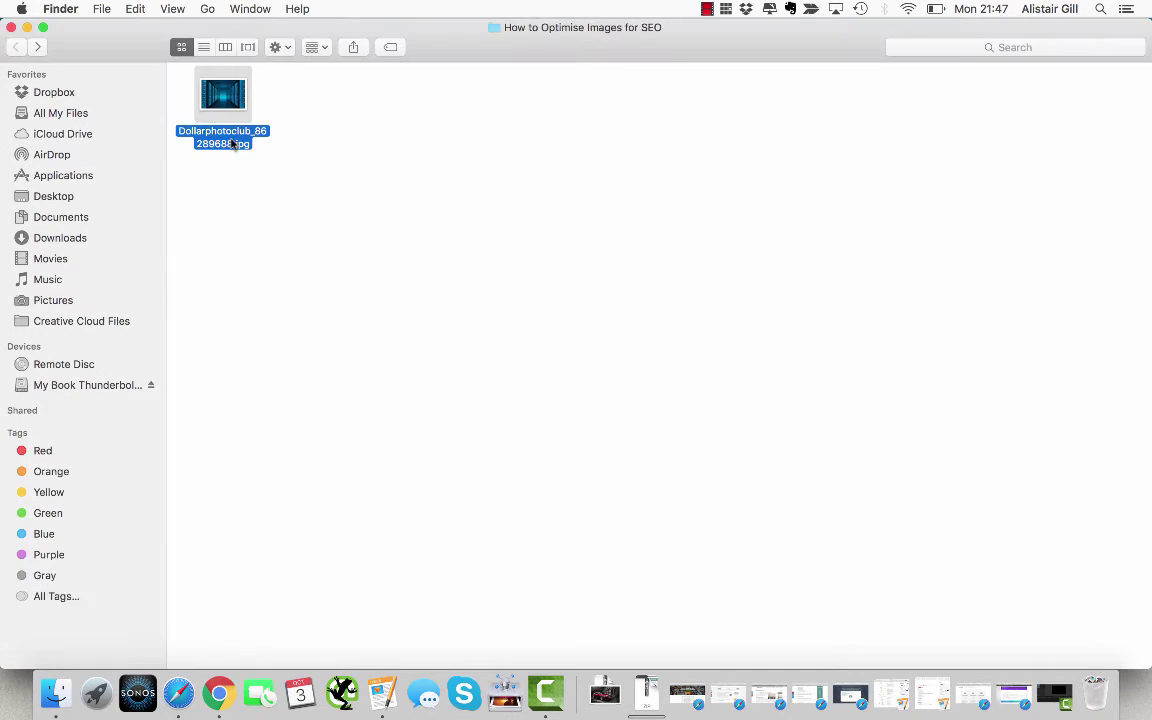
Rename the photo to 'Computer Server Room.jpg' and bring up its options to check its info
{"action": "right_click", "coordinate": [232, 138]}
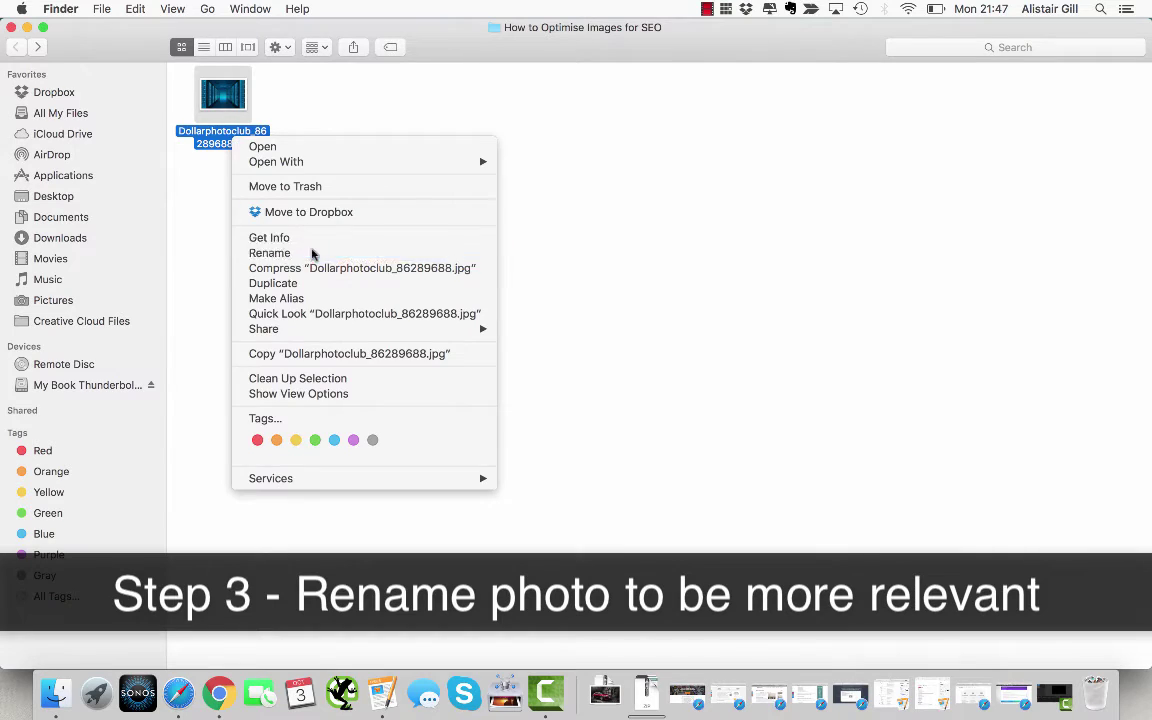
{"action": "left_click", "coordinate": [312, 253]}
{"action": "type", "text": "Comp"}
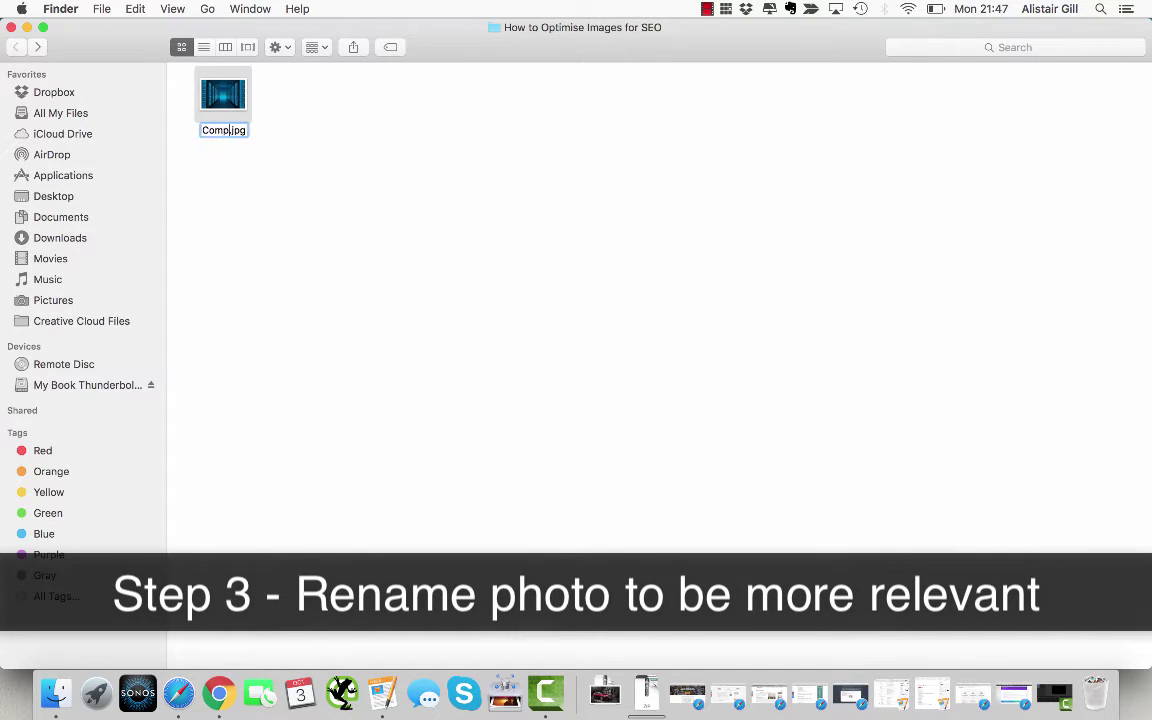
{"action": "type", "text": "uter Se"}
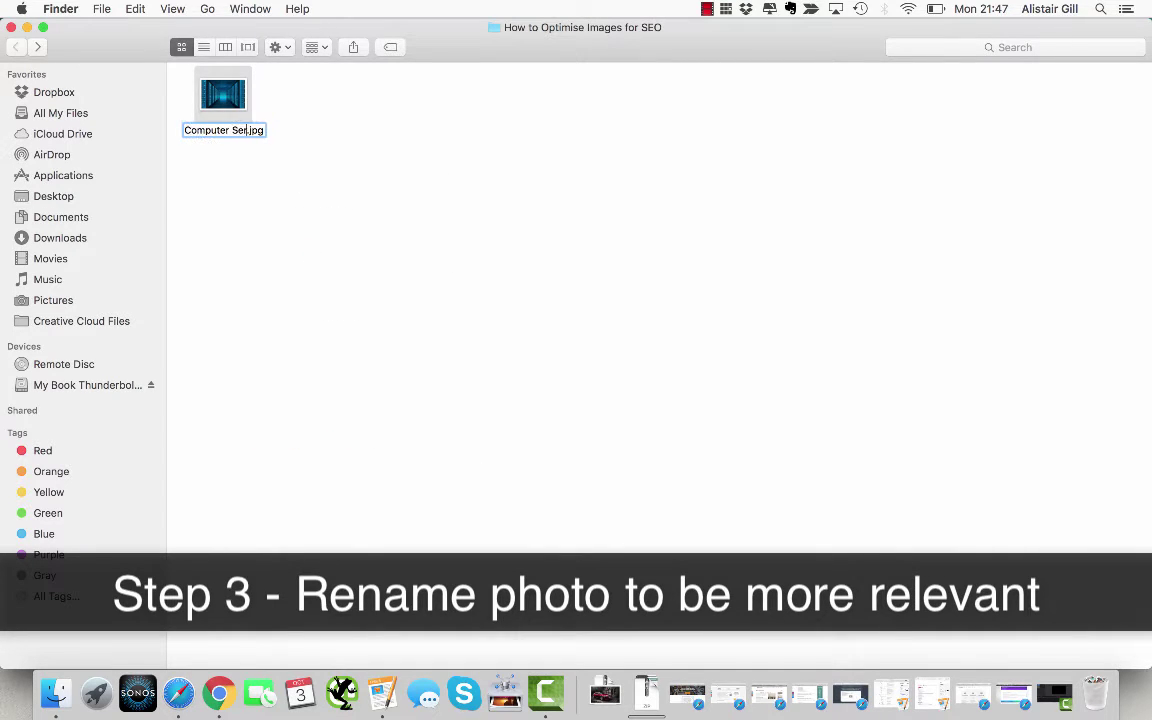
{"action": "type", "text": "rver Room"}
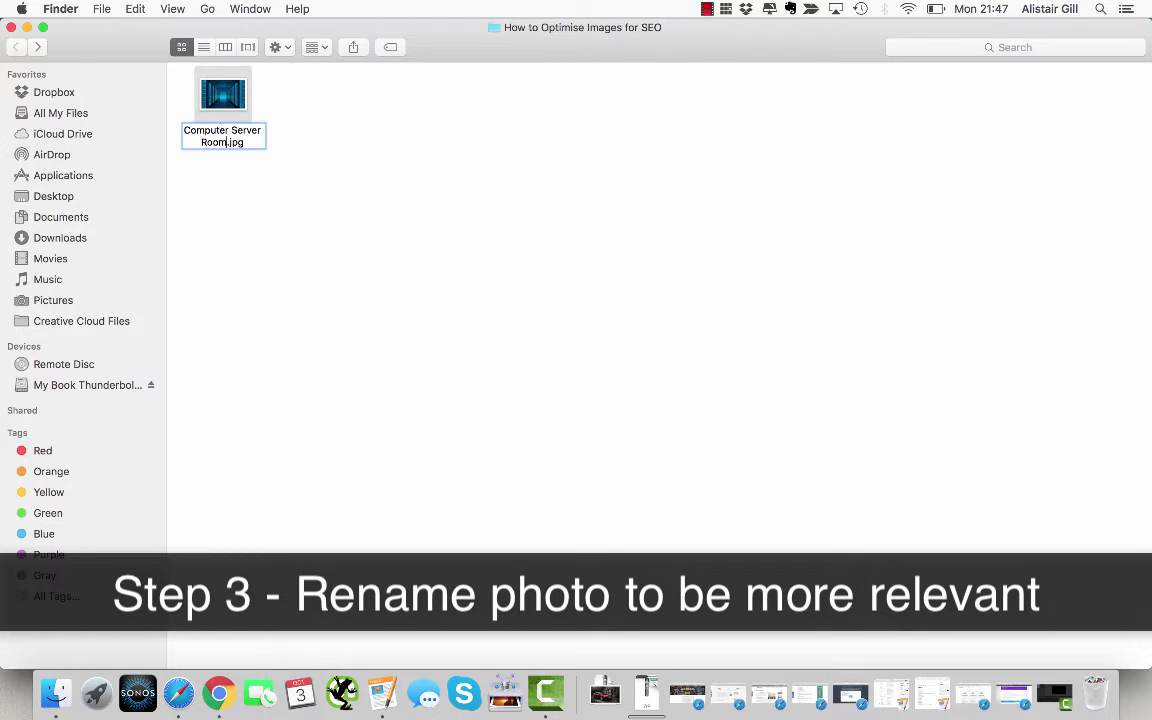
{"action": "key", "text": "Return"}
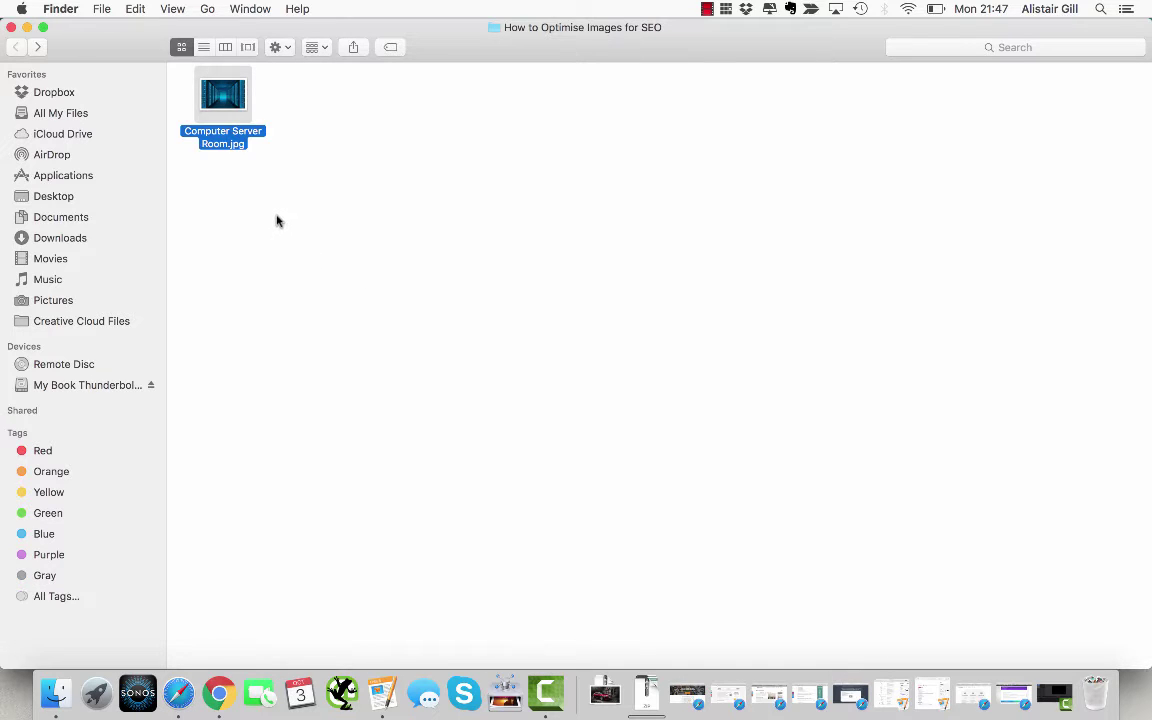
{"action": "right_click", "coordinate": [201, 120]}
{"action": "left_click", "coordinate": [308, 231]}
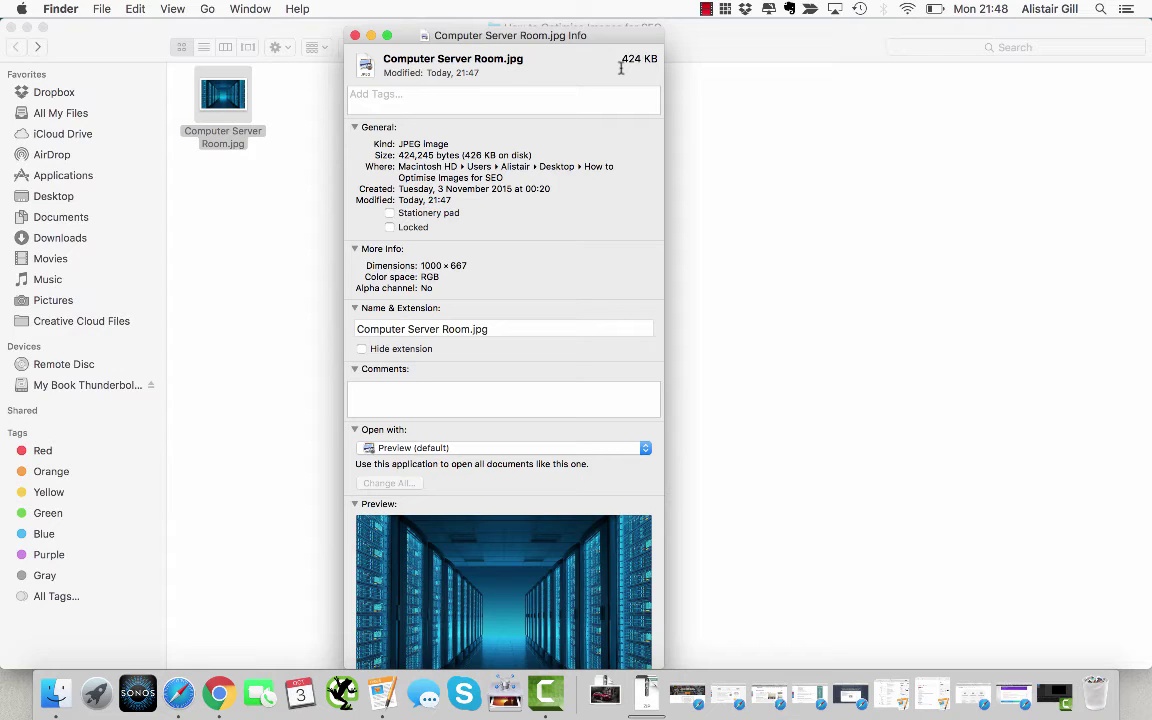
{"action": "left_click", "coordinate": [354, 35]}
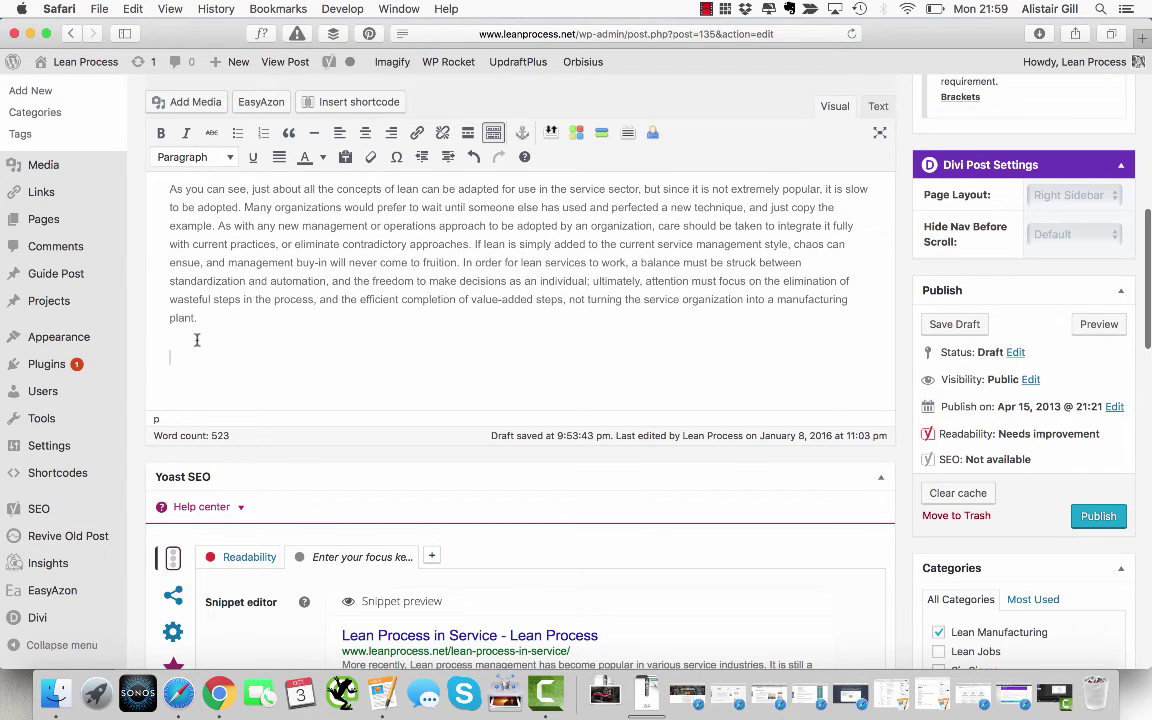
Upload Computer Server Room.jpg from Finder into WordPress's Insert Media window
{"action": "left_click", "coordinate": [212, 100]}
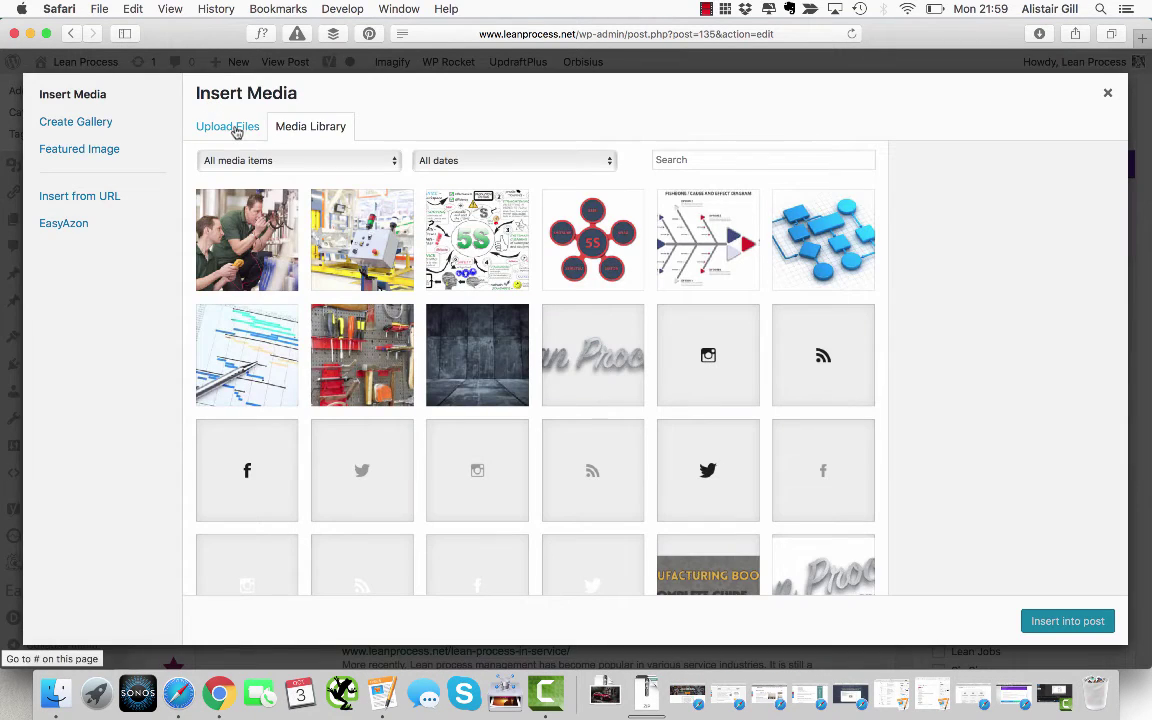
{"action": "left_click", "coordinate": [235, 129]}
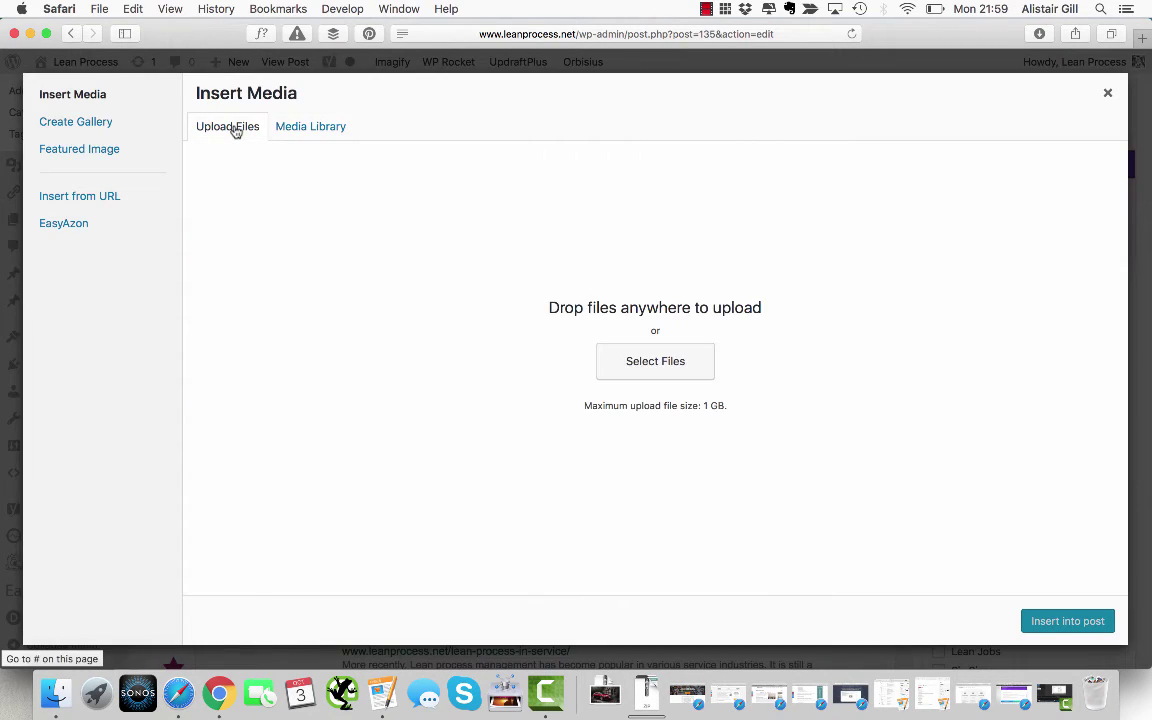
{"action": "left_click", "coordinate": [56, 692]}
{"action": "left_click_drag", "start_coordinate": [337, 545], "coordinate": [456, 366]}
{"action": "left_click", "coordinate": [514, 98]}
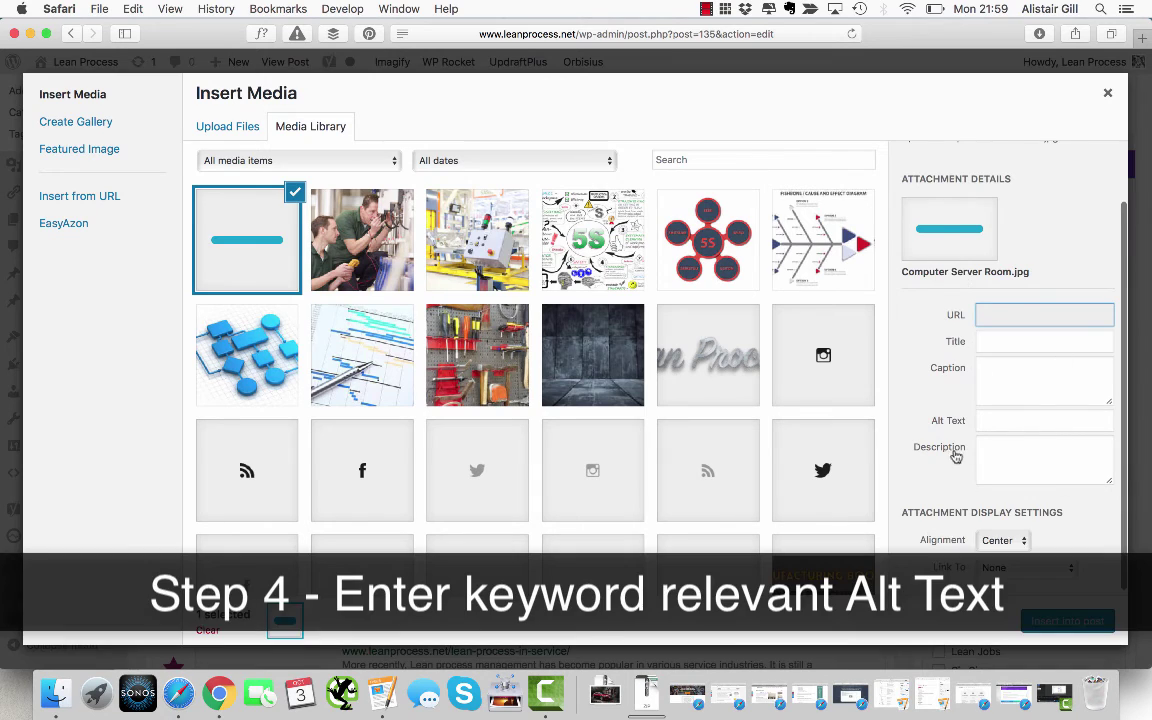
Give the server-room image the alt text 'Computer server room' and insert it into the post
{"action": "scroll", "coordinate": [1012, 317], "scroll_direction": "down", "scroll_amount": 2}
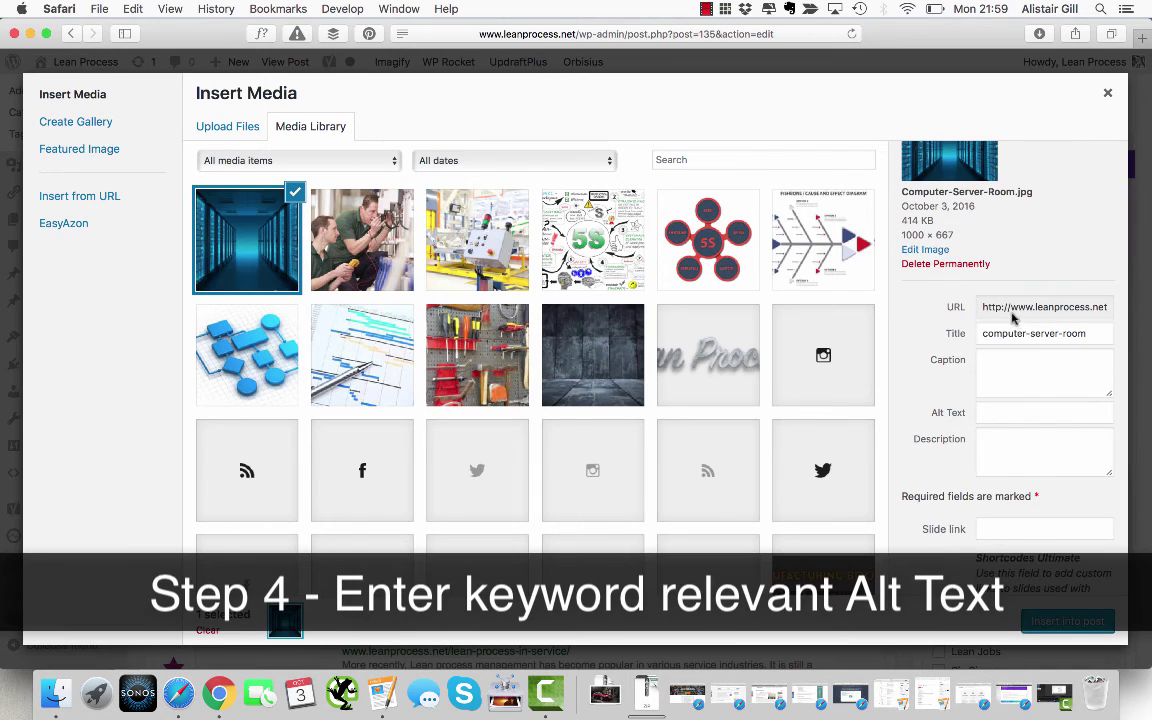
{"action": "left_click", "coordinate": [992, 414]}
{"action": "type", "text": "Com"}
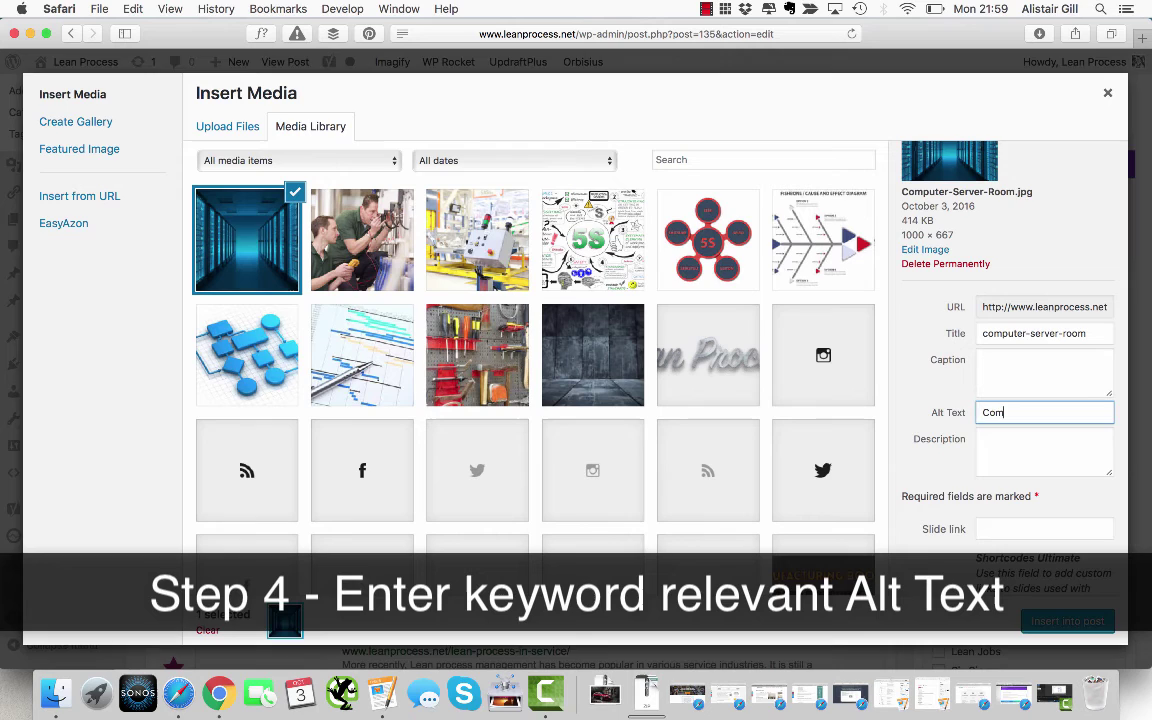
{"action": "type", "text": "puter server room"}
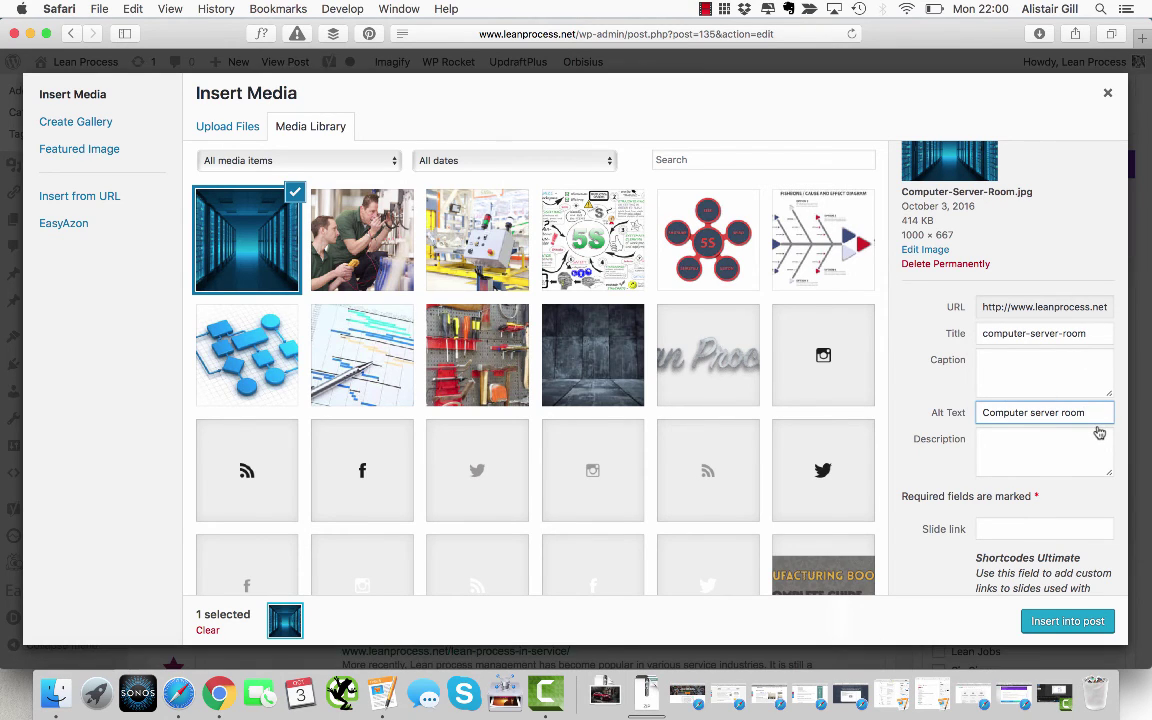
{"action": "scroll", "coordinate": [1099, 432], "scroll_direction": "up", "scroll_amount": 2}
{"action": "scroll", "coordinate": [1099, 430], "scroll_direction": "down", "scroll_amount": 5}
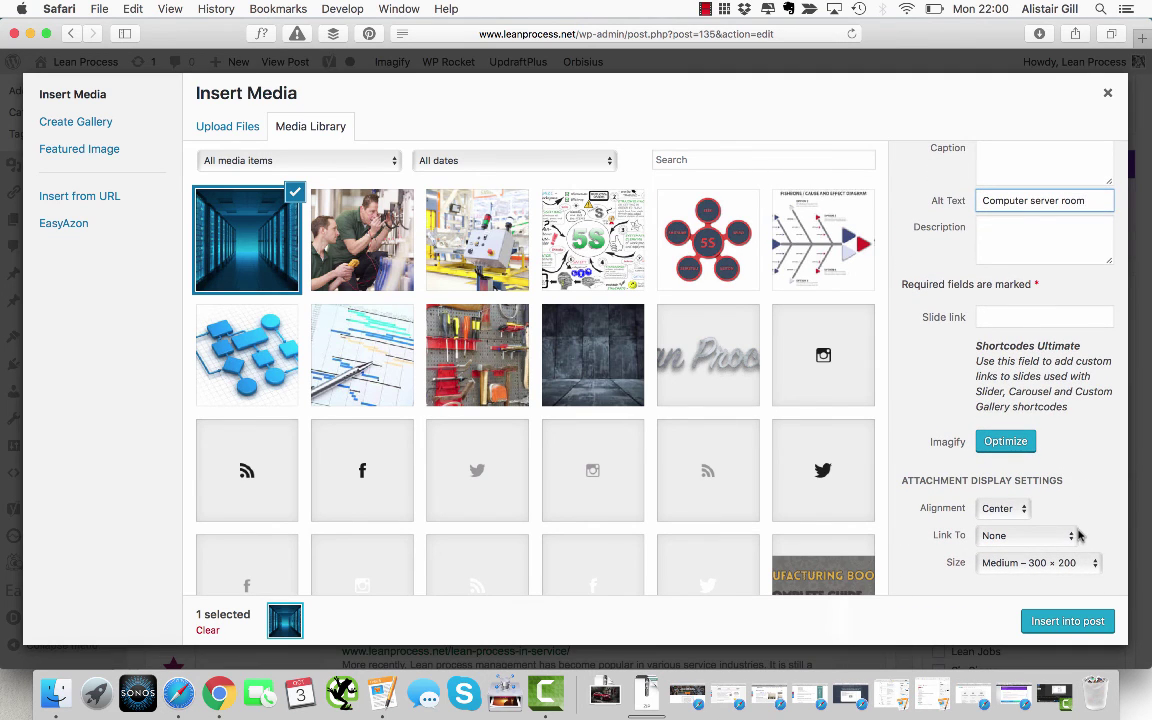
{"action": "key", "text": "Escape"}
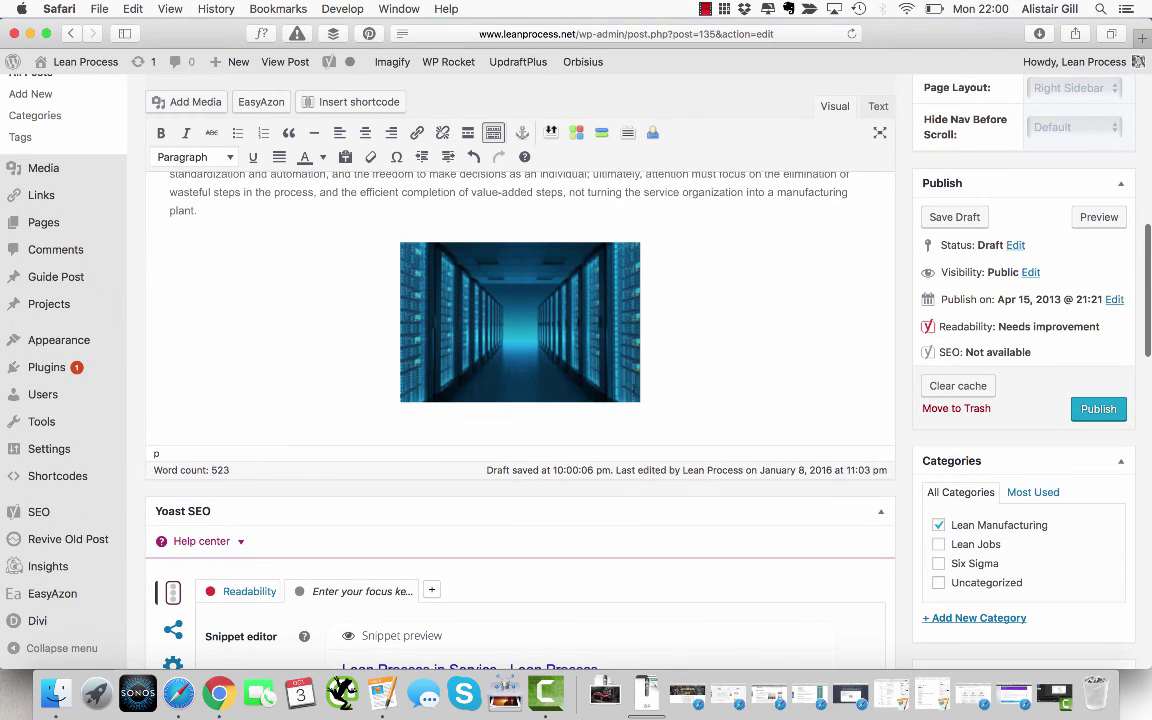
Change the inserted image to Custom Size with a width of 500 pixels, replacing 300
{"action": "left_click", "coordinate": [527, 288]}
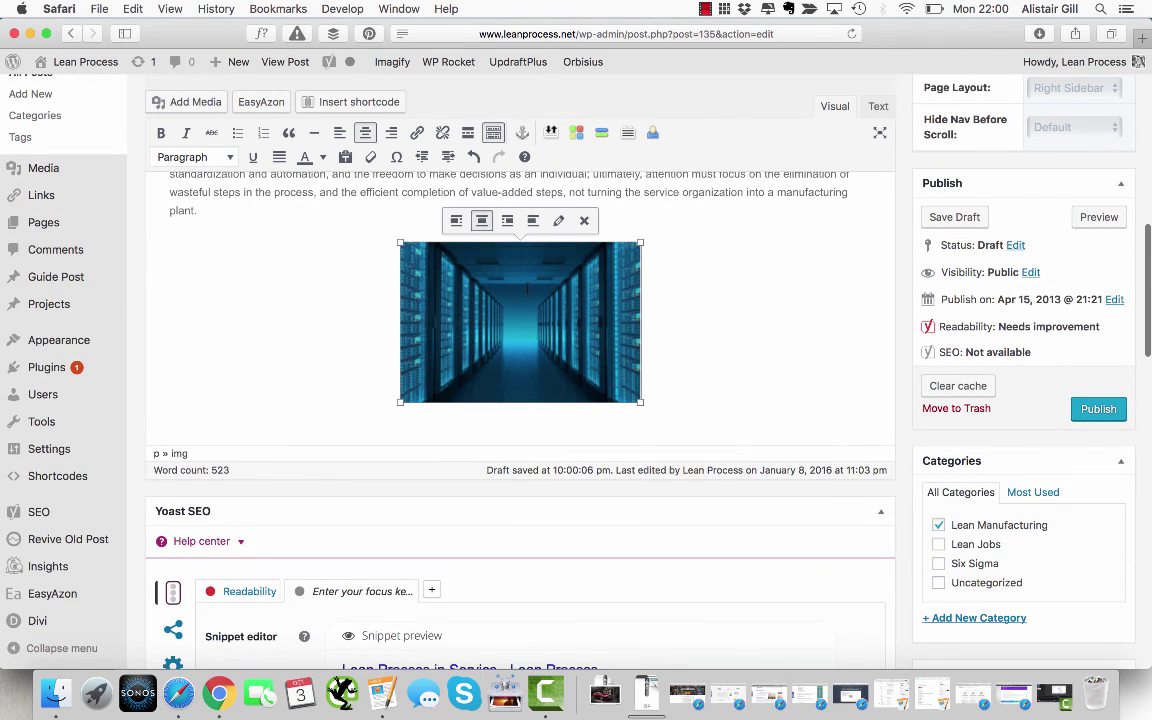
{"action": "left_click", "coordinate": [558, 224]}
{"action": "left_click", "coordinate": [318, 301]}
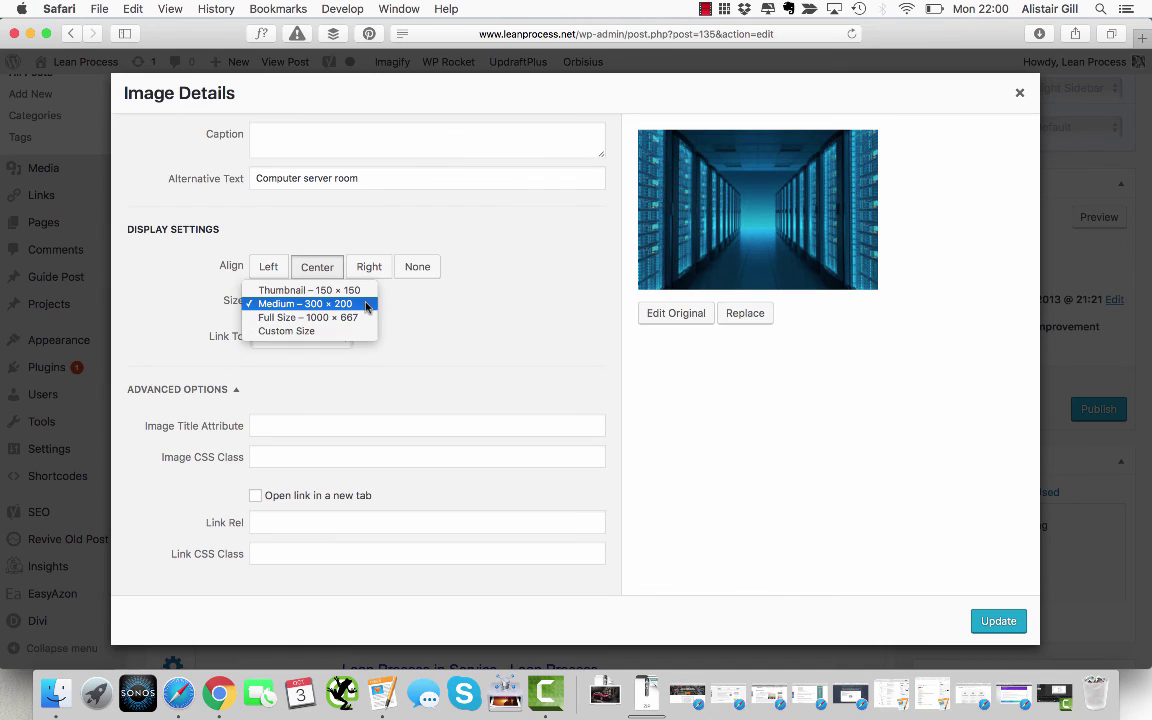
{"action": "left_click", "coordinate": [350, 331]}
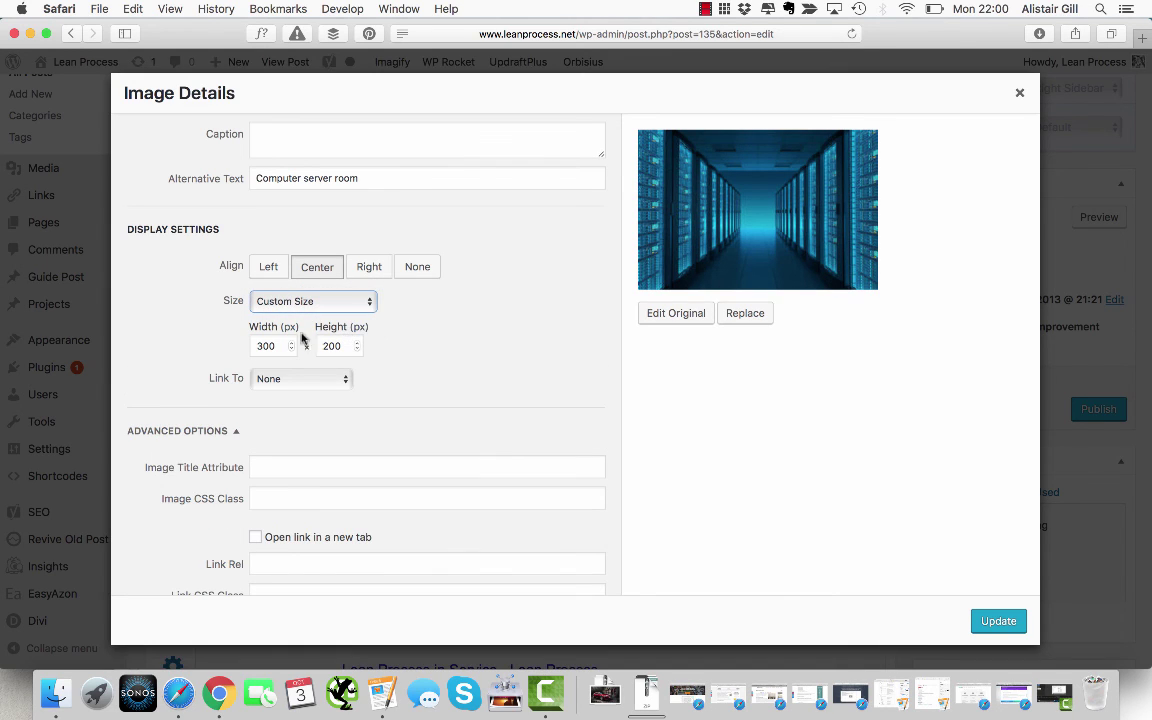
{"action": "left_click", "coordinate": [290, 346]}
{"action": "left_click_drag", "start_coordinate": [290, 346], "coordinate": [243, 345]}
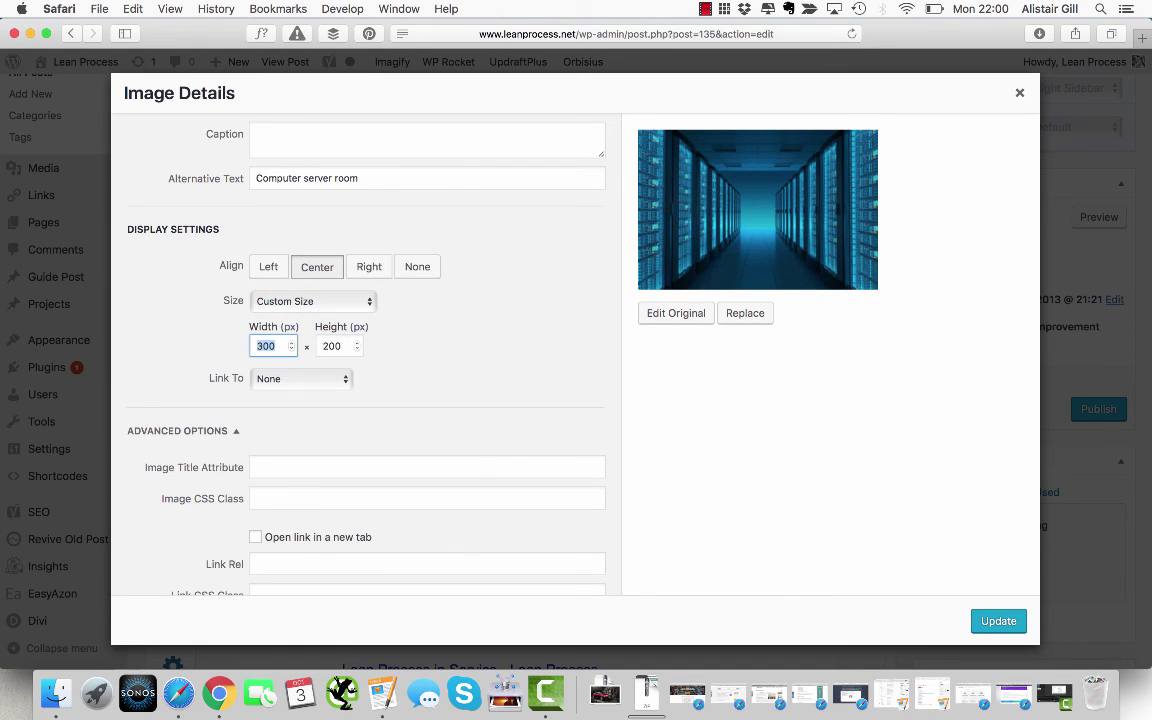
{"action": "type", "text": "500"}
{"action": "left_click", "coordinate": [497, 388]}
{"action": "left_click", "coordinate": [993, 620]}
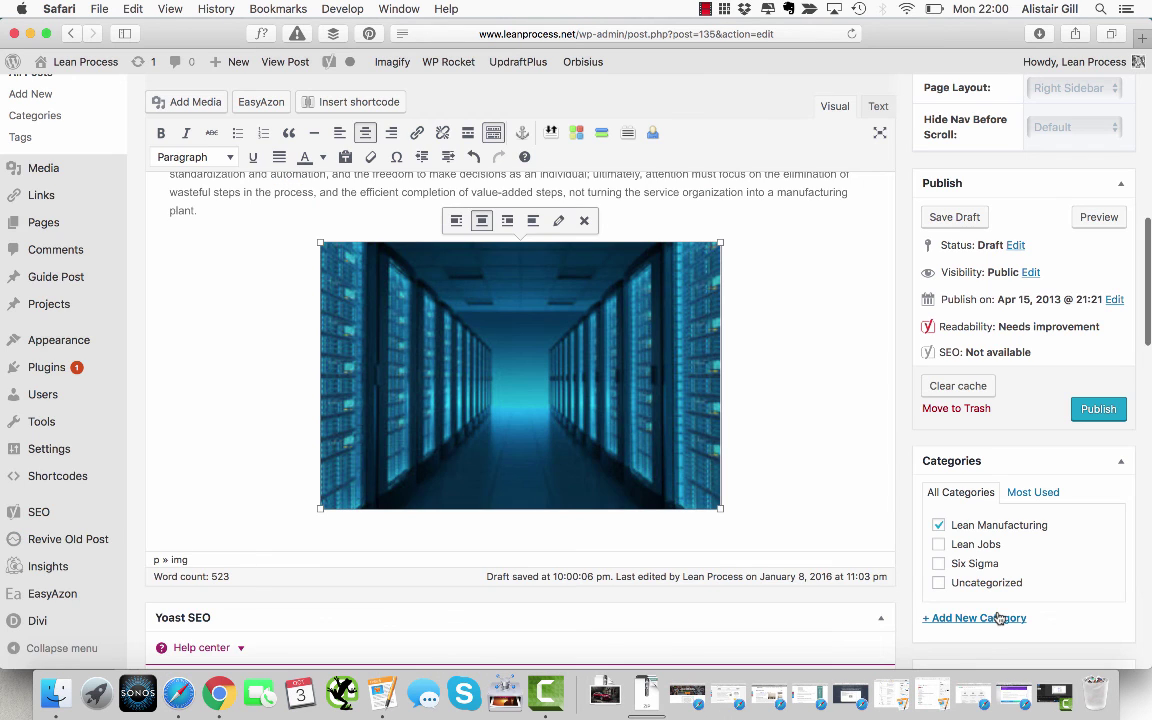
{"action": "scroll", "coordinate": [799, 410], "scroll_direction": "down", "scroll_amount": 3}
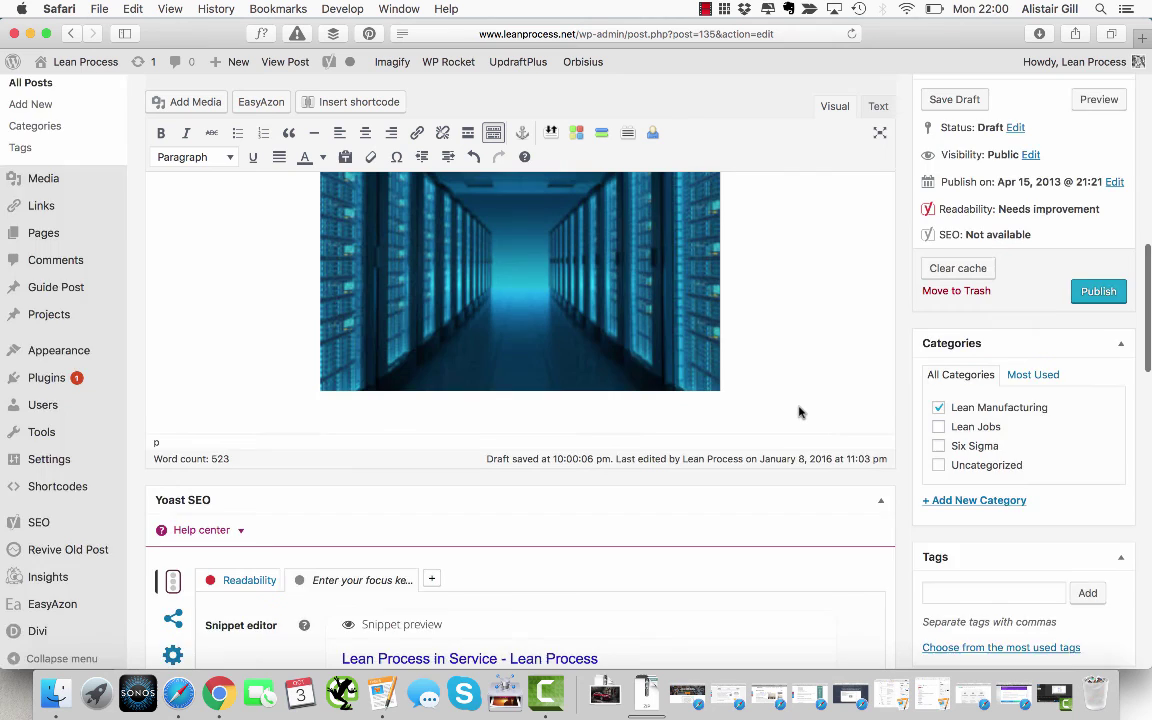
{"action": "scroll", "coordinate": [799, 410], "scroll_direction": "up", "scroll_amount": 5}
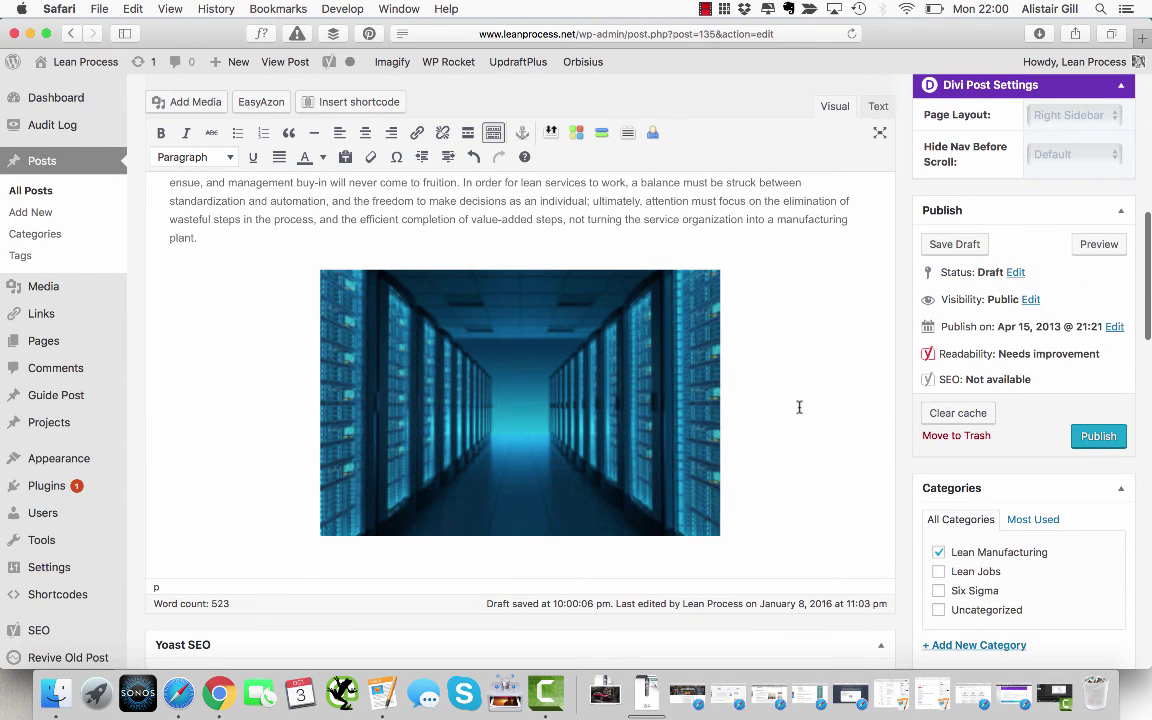